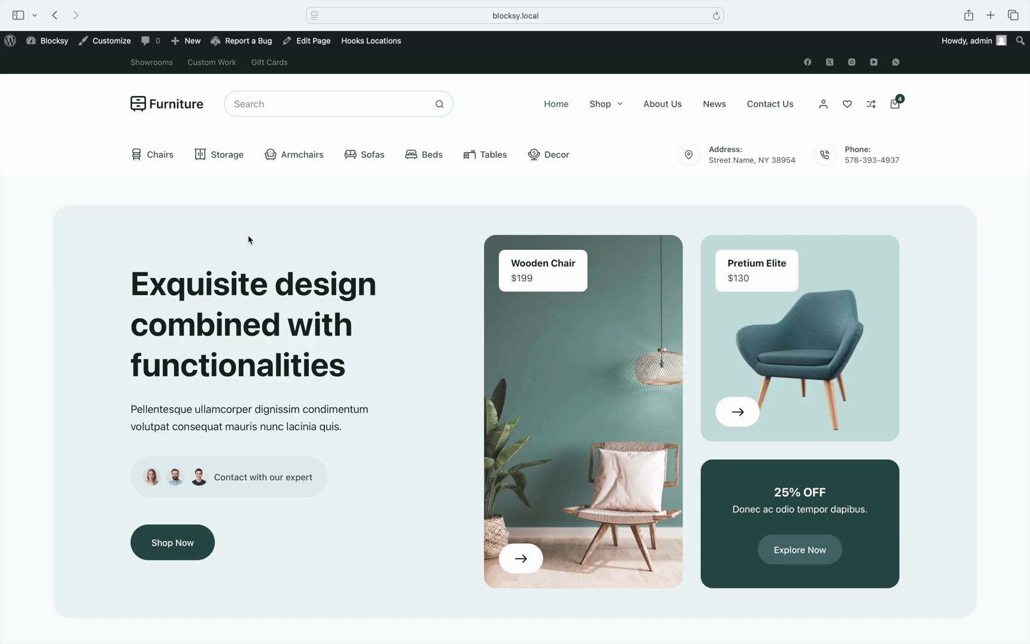
Show the Shop Extra extension's features in the Blocksy dashboard's extensions list.
left_click(46, 46)
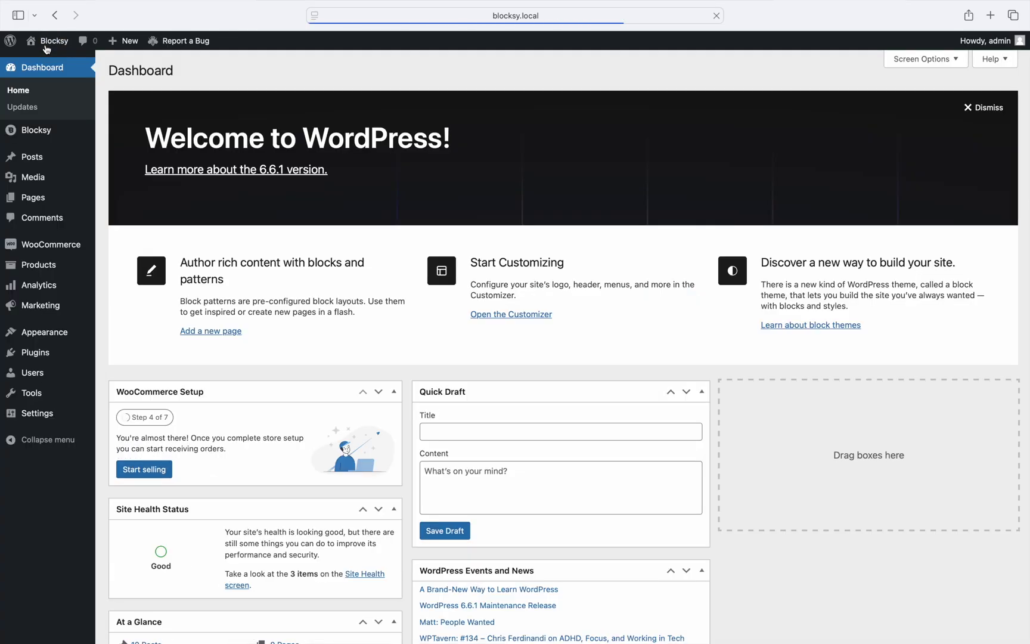
left_click(68, 131)
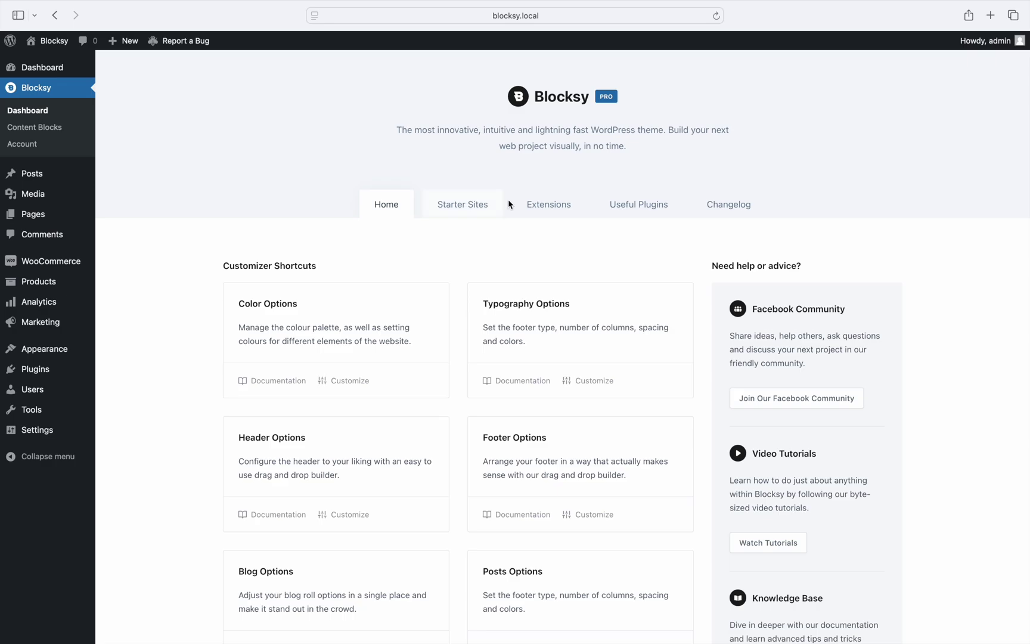
left_click(525, 205)
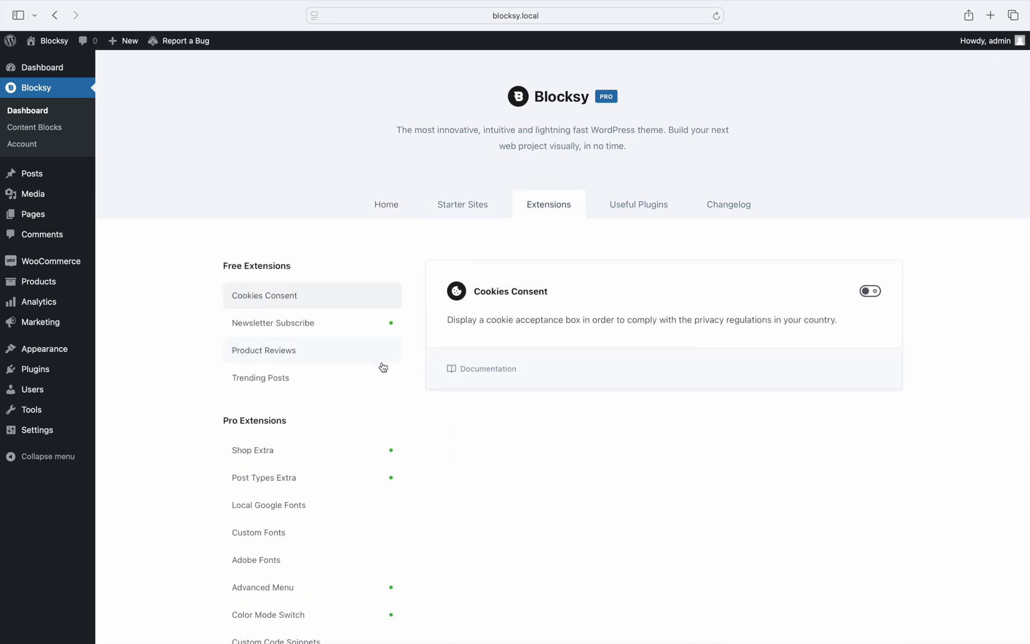
left_click(324, 452)
scroll(324, 451, "down", 15)
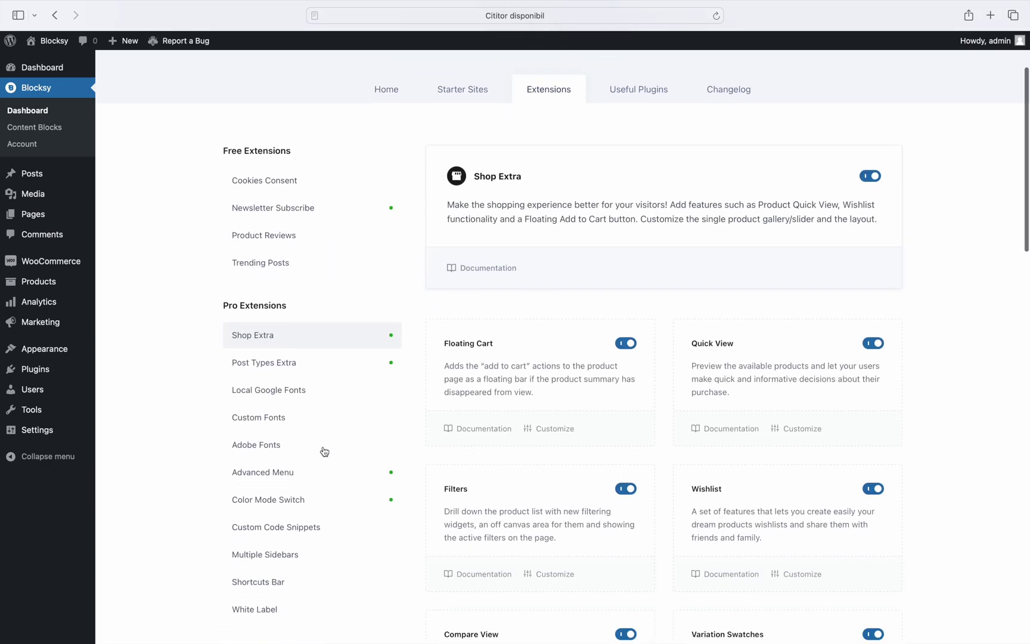
scroll(325, 451, "down", 10)
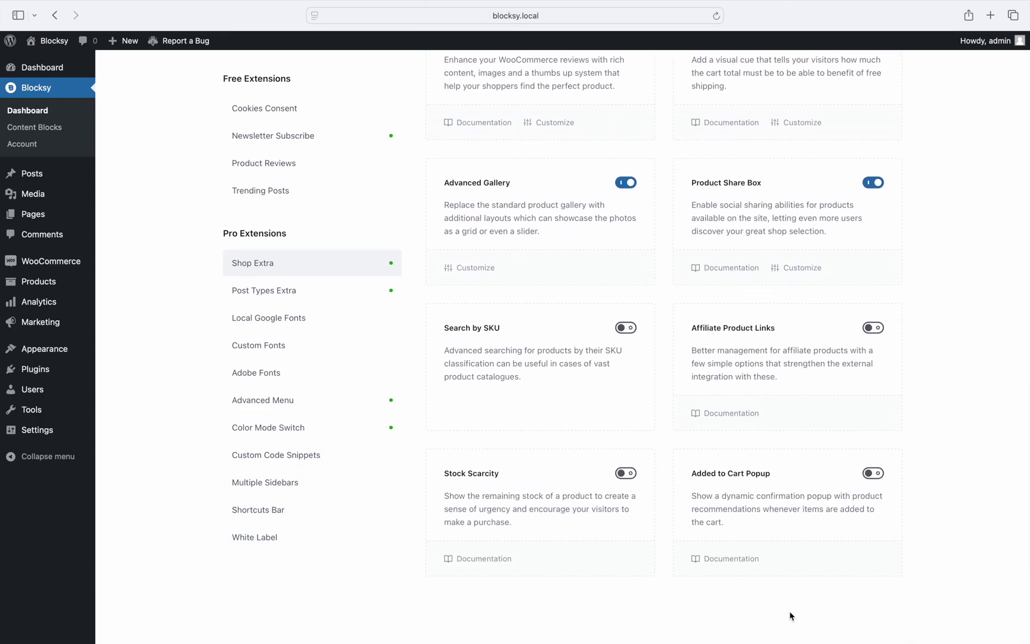
Turn on Added to Cart Popup, then launch the site Customizer.
left_click(879, 475)
mouse_move(71, 351)
left_click(128, 385)
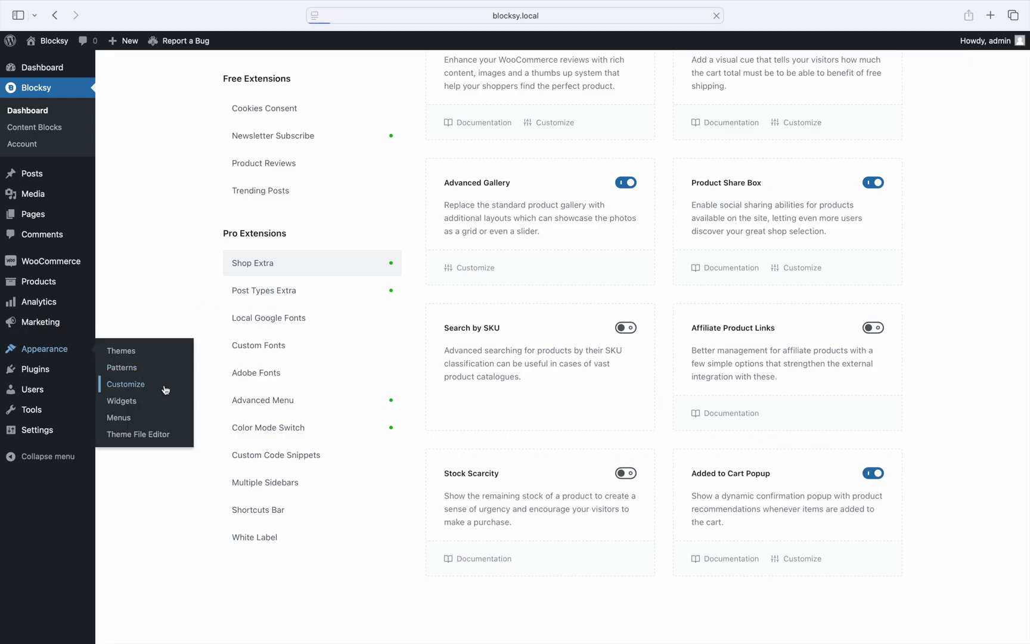
Open WooCommerce General > Added to Cart Popup, then add Justo Quam to the cart in the preview.
scroll(166, 391, "down", 5)
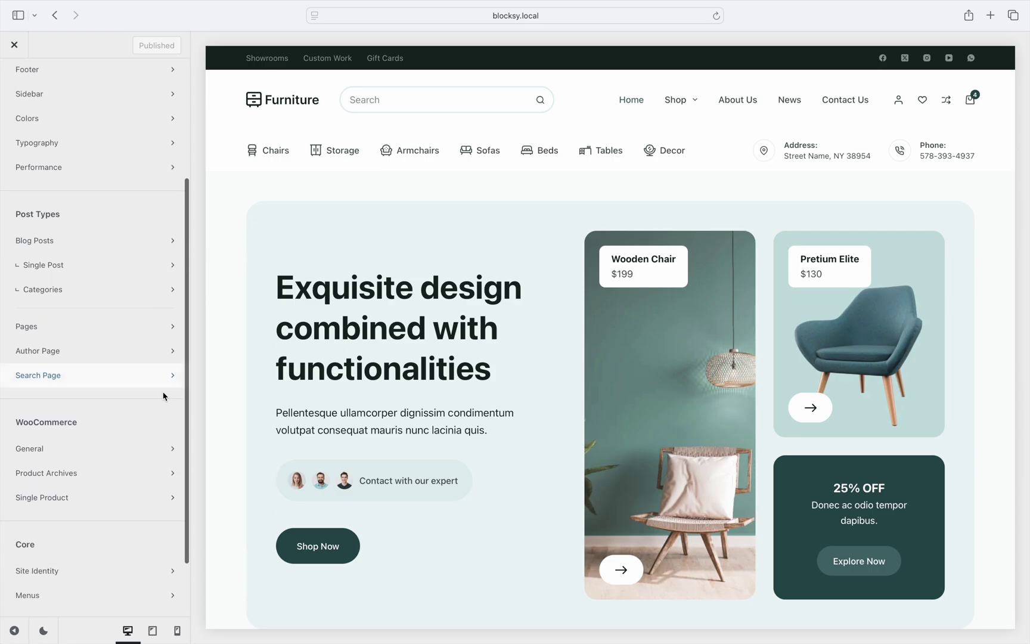
left_click(160, 446)
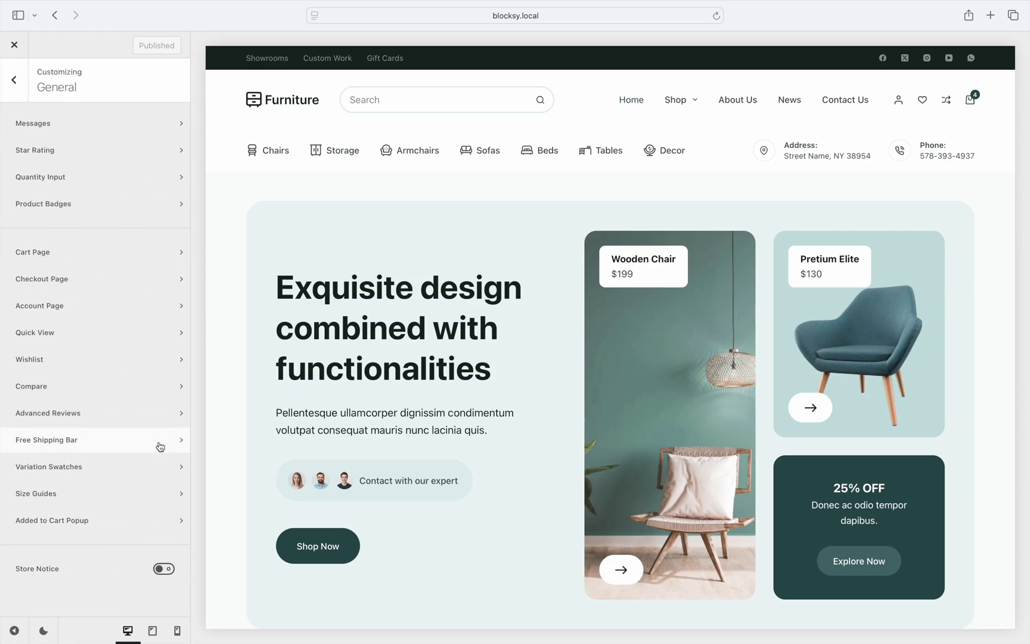
left_click(147, 523)
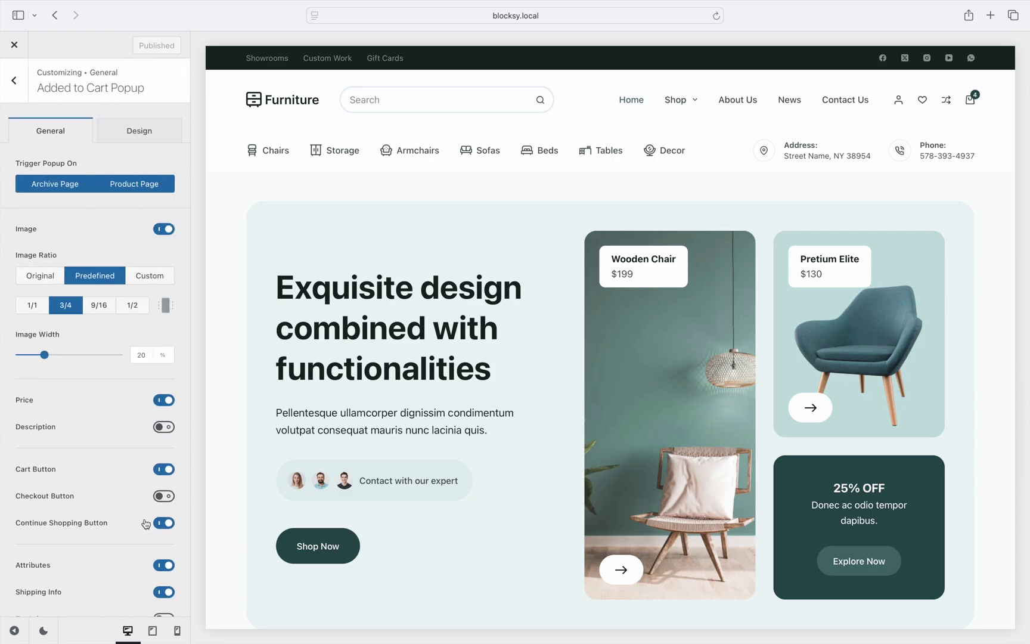
left_click(618, 574)
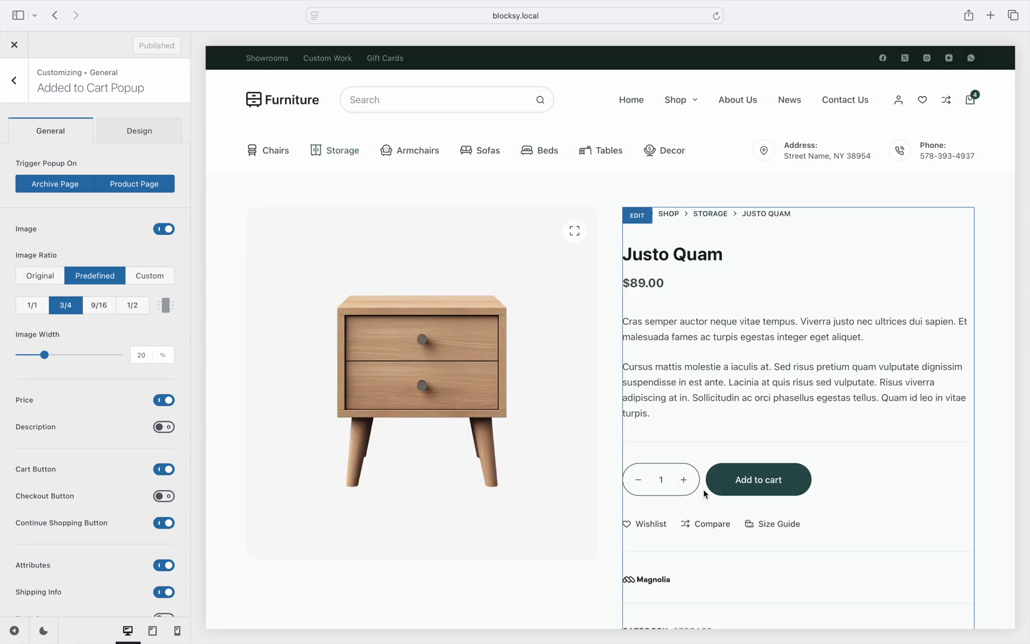
left_click(715, 484)
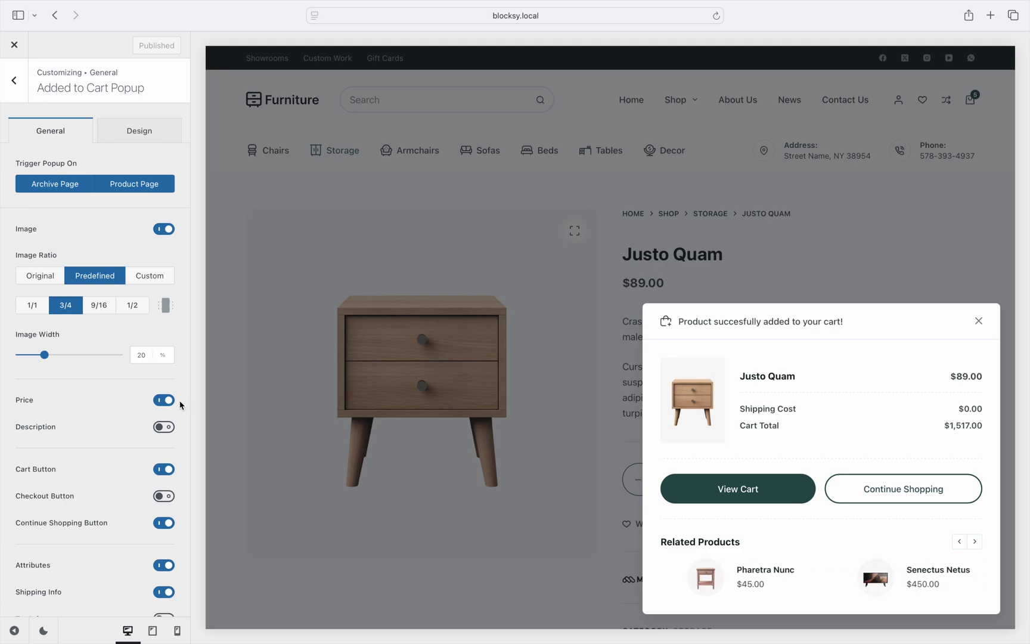
Turn on the popup's product Description and leave the Checkout Button switched off.
left_click(172, 435)
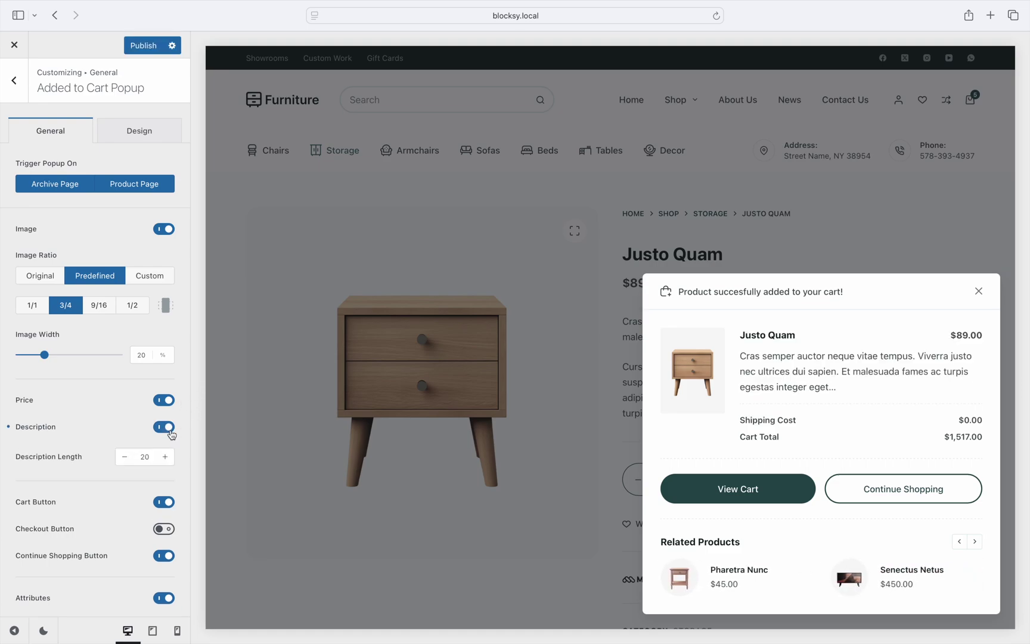
scroll(171, 434, "down", 5)
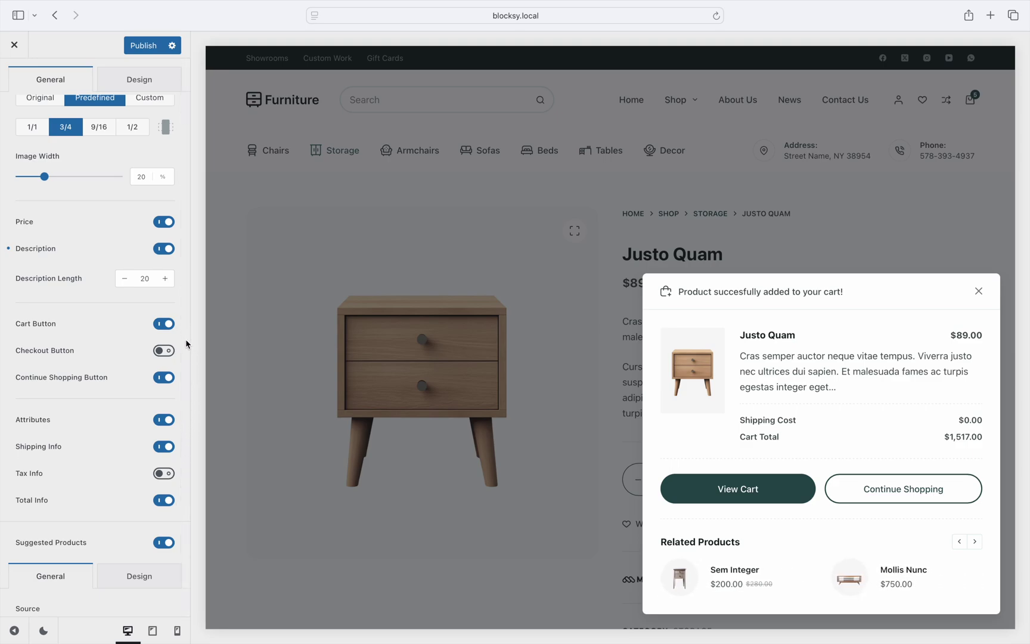
left_click(166, 350)
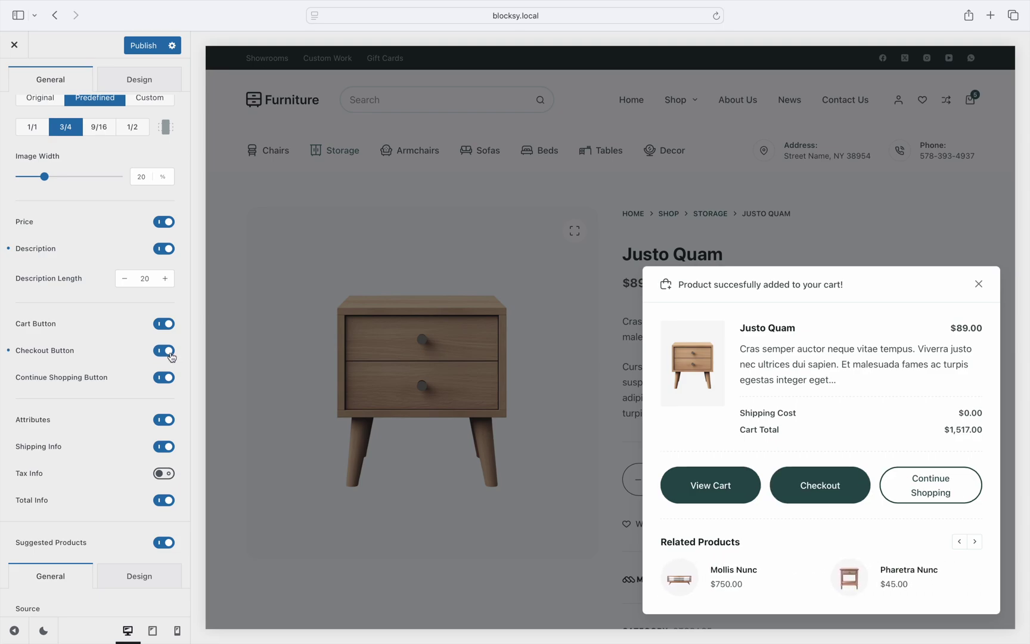
left_click(170, 353)
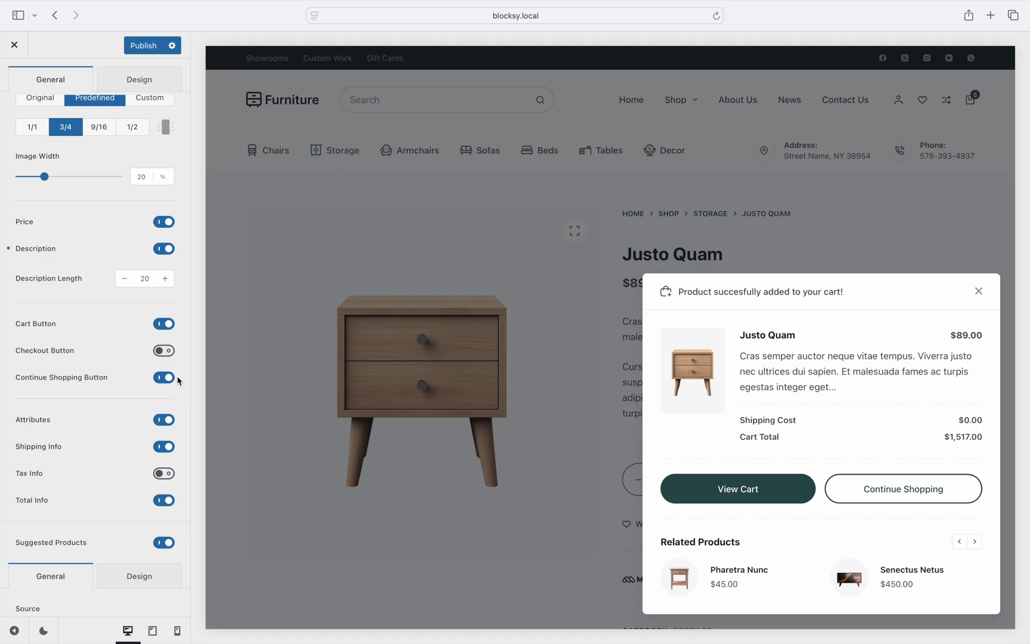
scroll(178, 381, "down", 8)
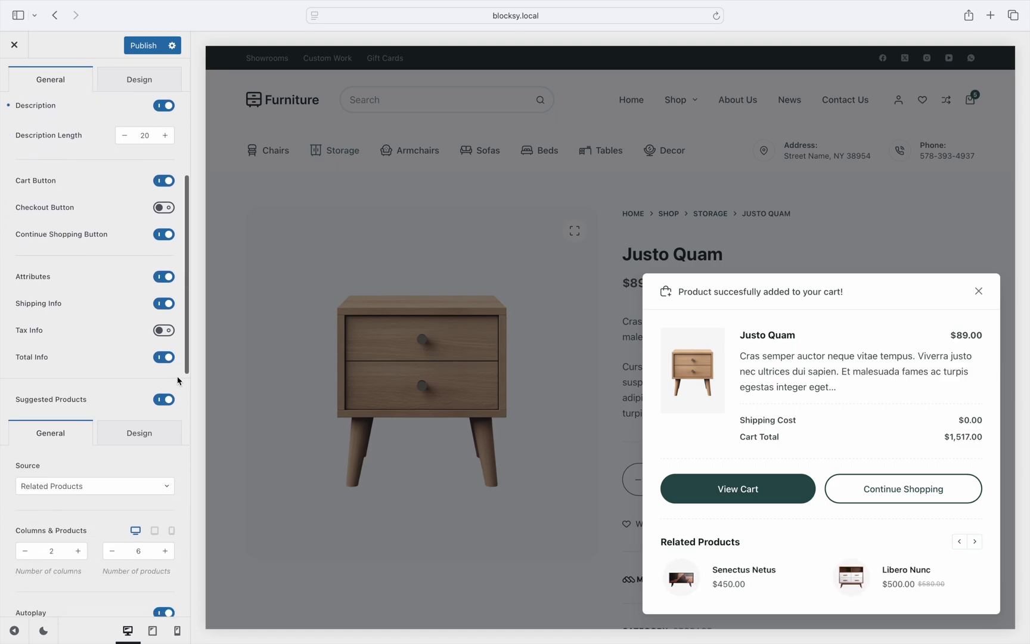
Keep Related Products as the suggestion source and the compact Type 1 product cards.
scroll(178, 380, "down", 1)
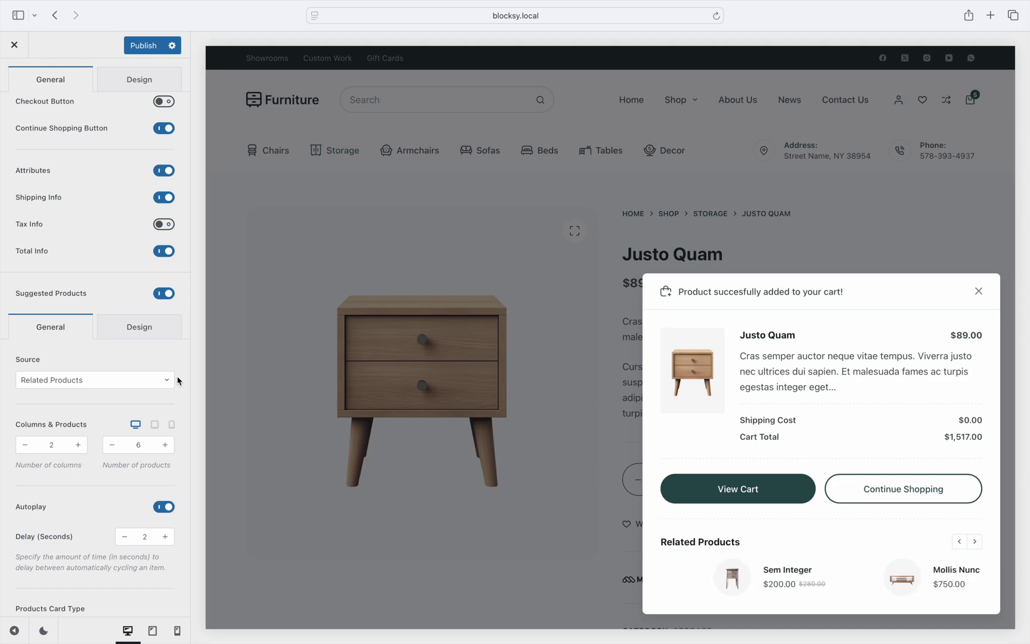
left_click(175, 382)
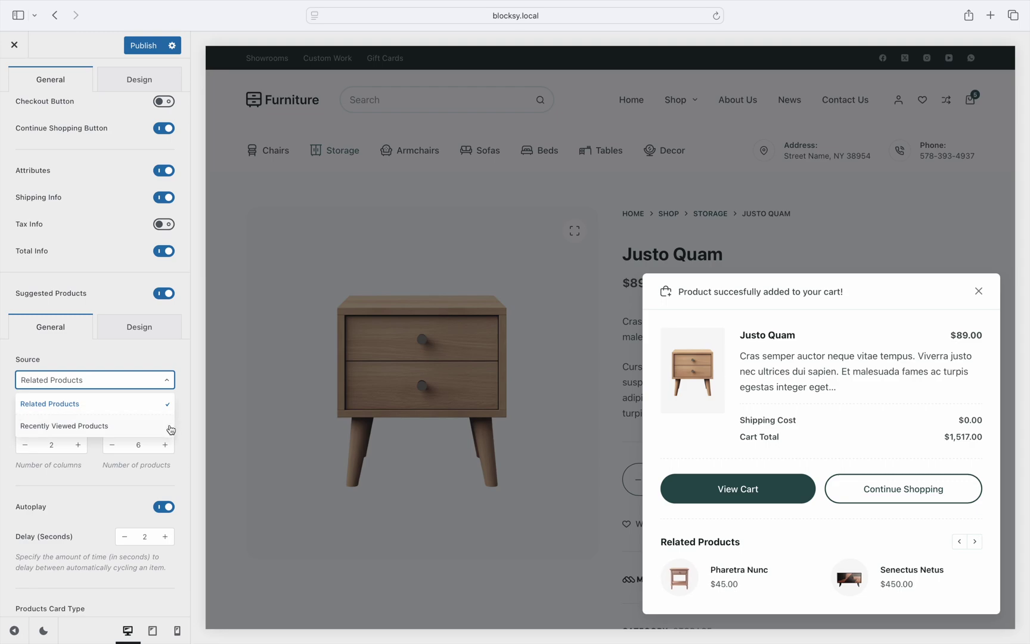
left_click(173, 387)
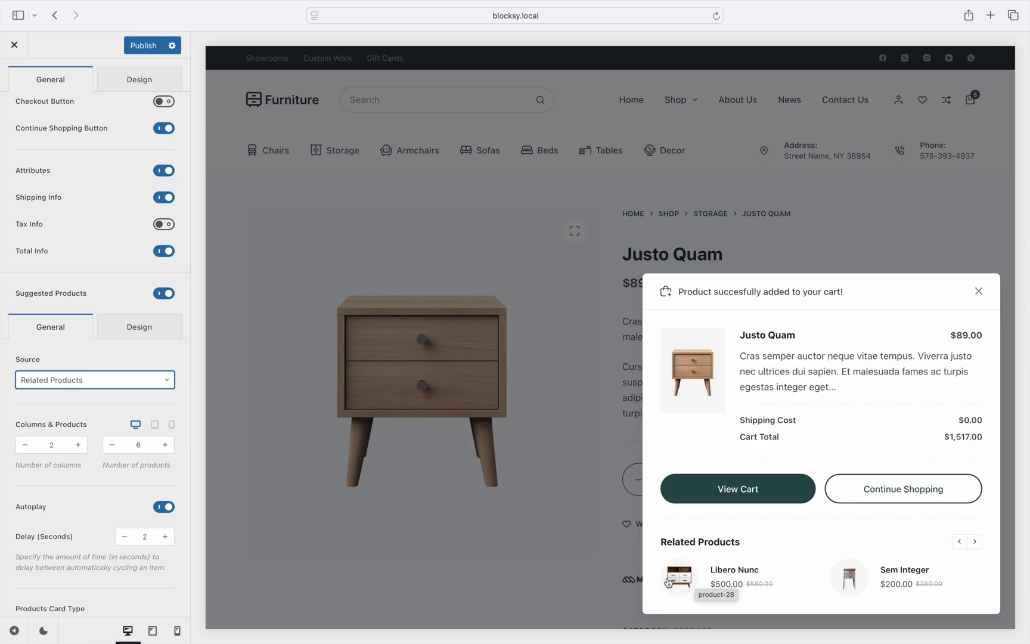
scroll(176, 582, "down", 5)
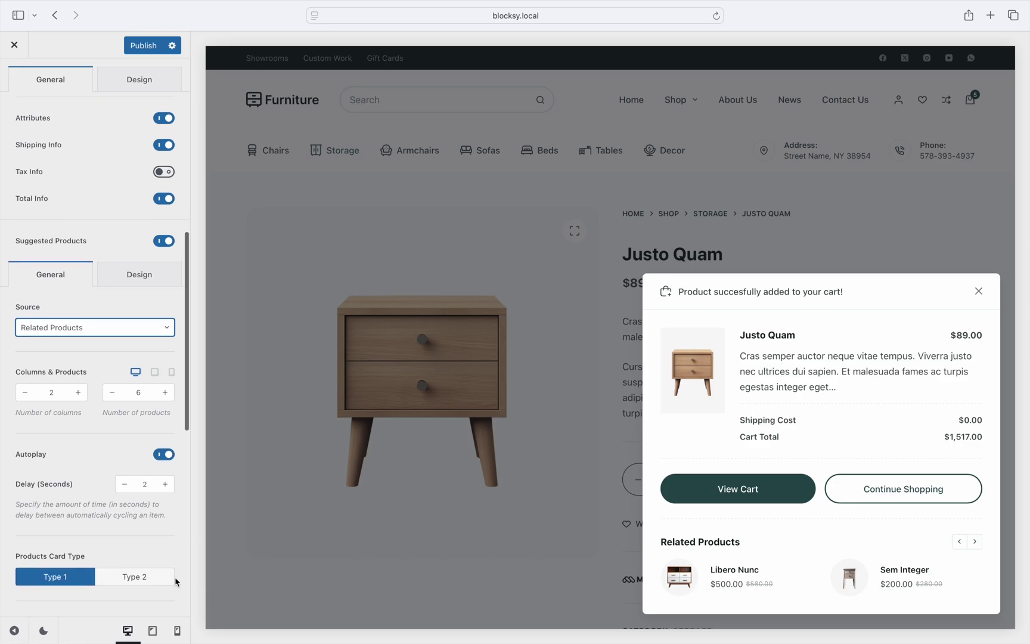
left_click(117, 508)
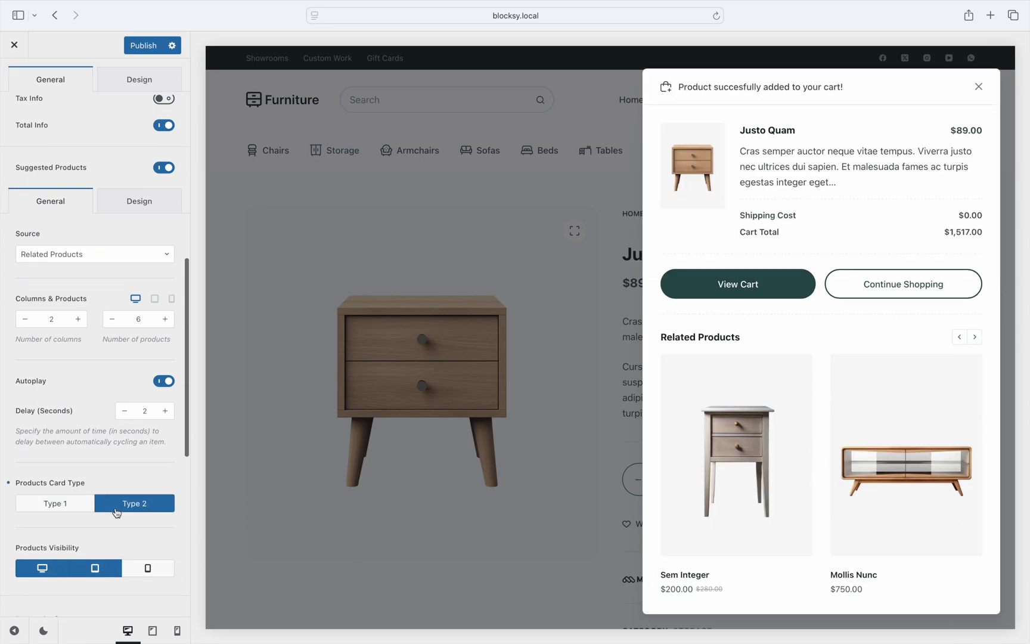
left_click(93, 511)
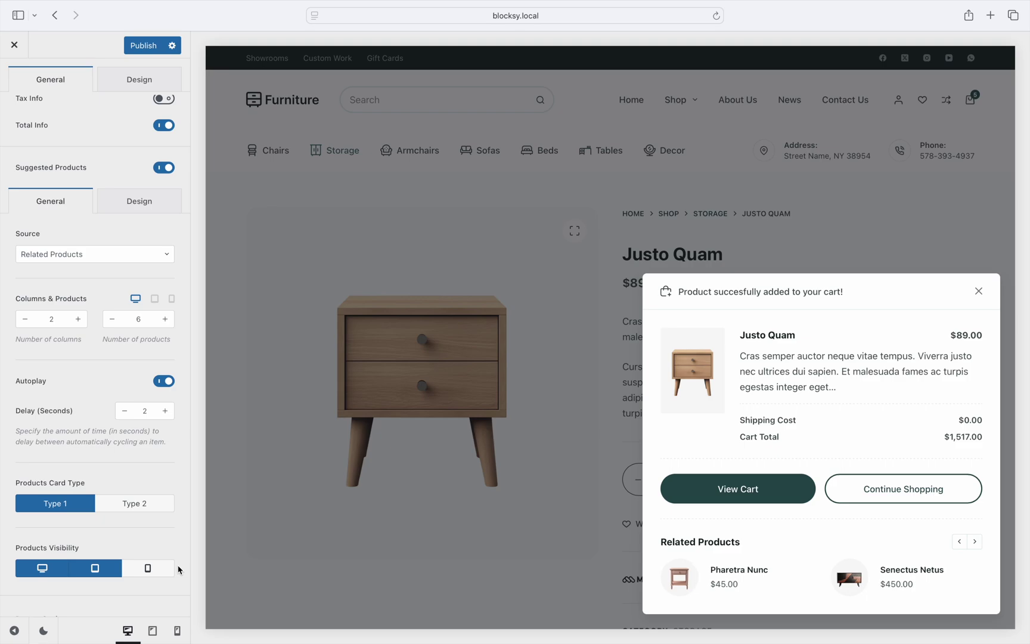
scroll(178, 569, "down", 7)
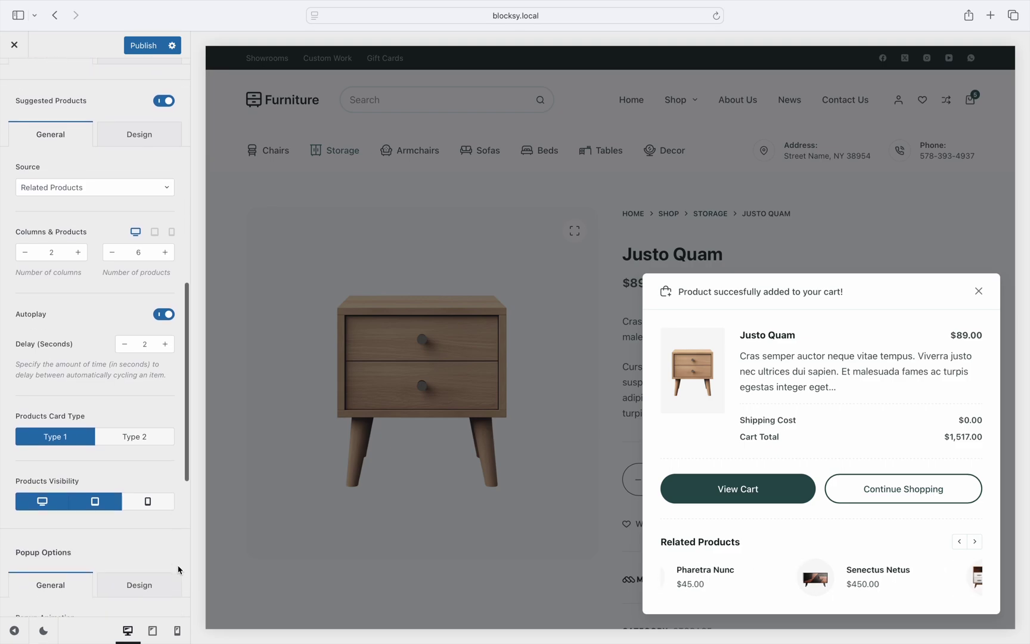
Keep the slide-in-from-right animation, Medium Size and bottom-right position after trying bottom-centre and bottom-left.
scroll(178, 570, "down", 7)
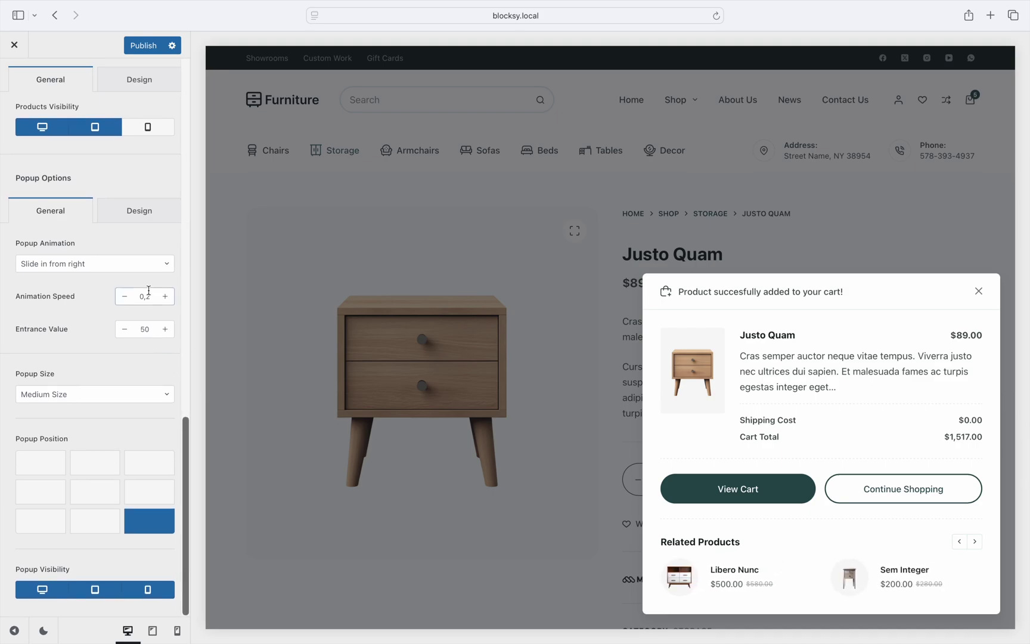
left_click(136, 268)
left_click(137, 271)
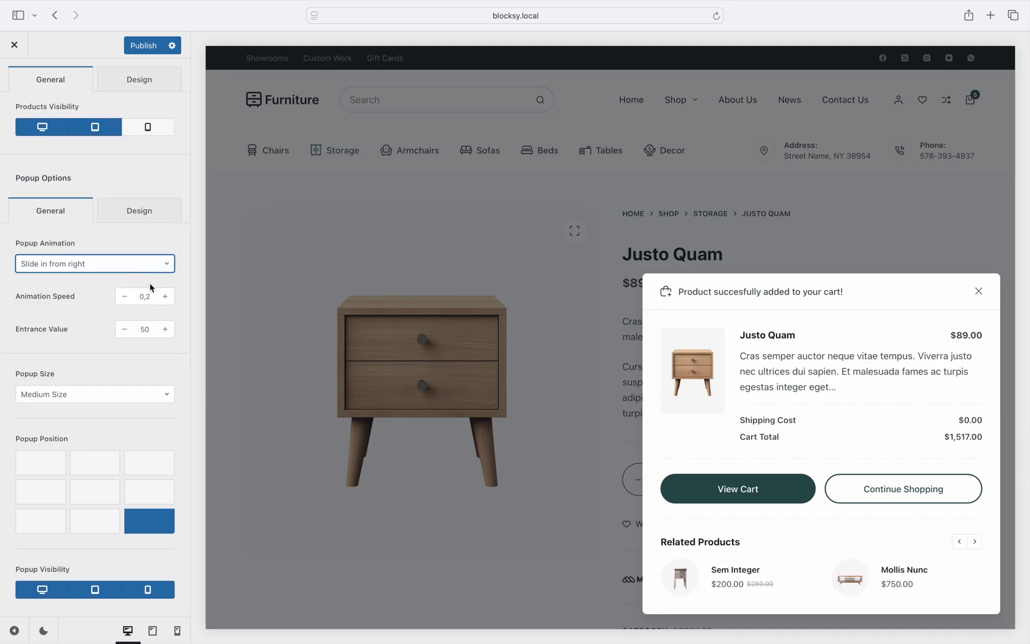
left_click(170, 395)
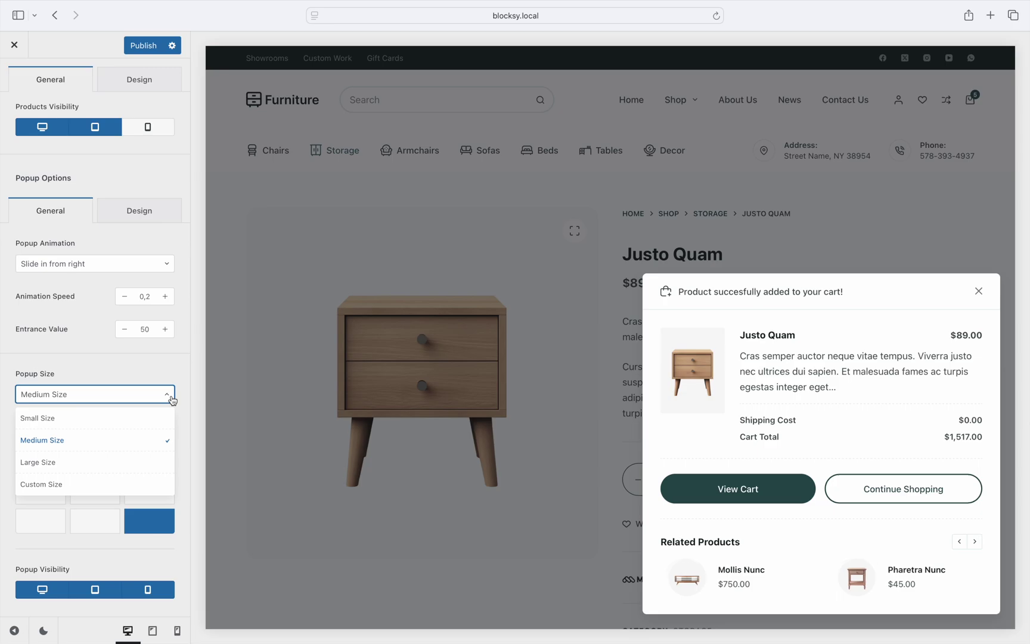
left_click(170, 395)
left_click(102, 525)
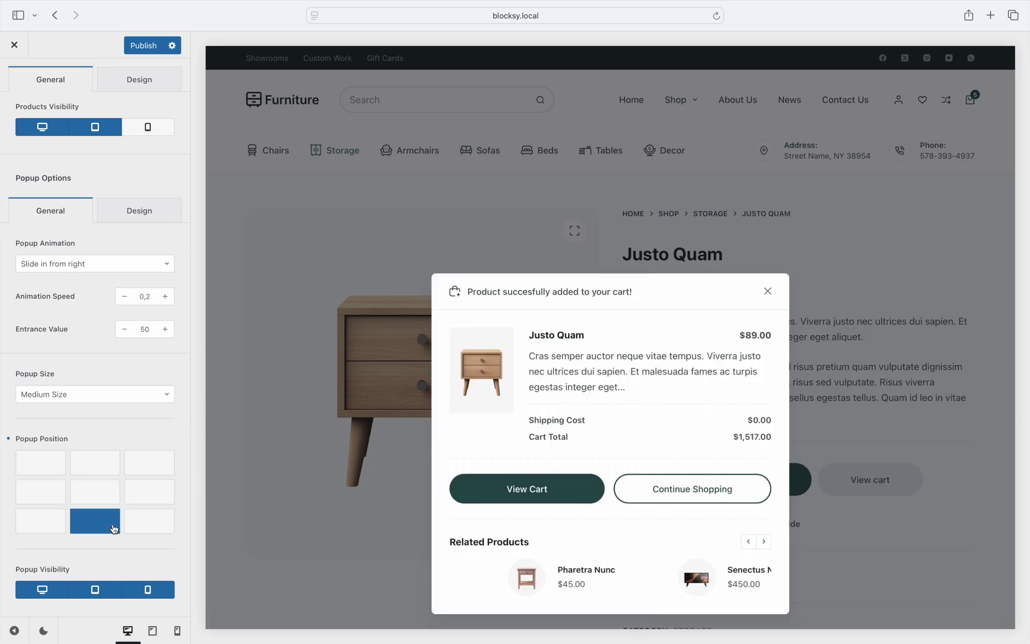
left_click(60, 528)
left_click(144, 522)
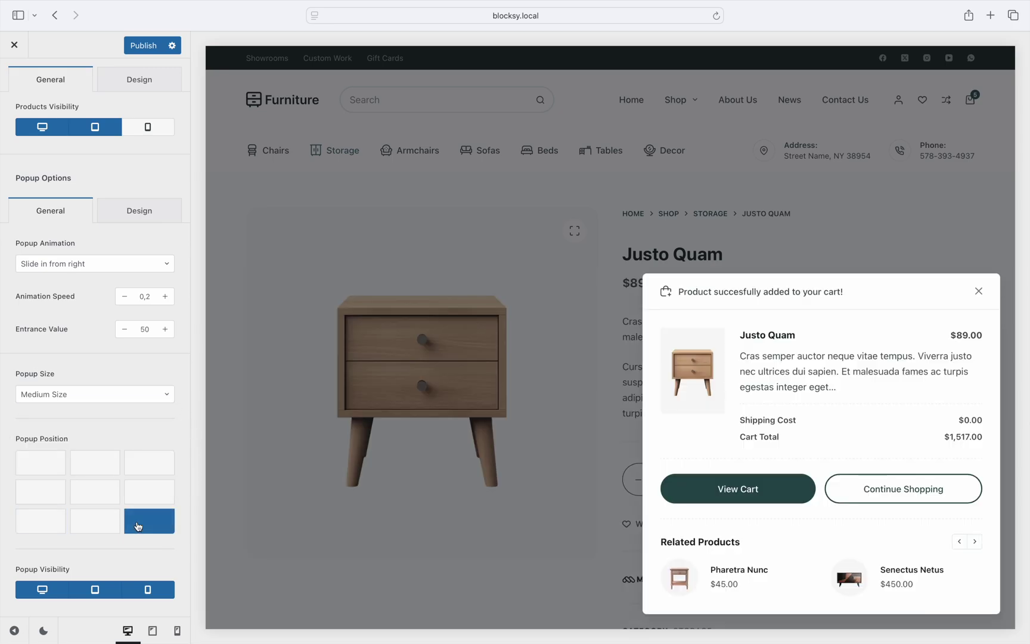
Bring up the Design settings for the popup and for suggested products.
left_click(149, 211)
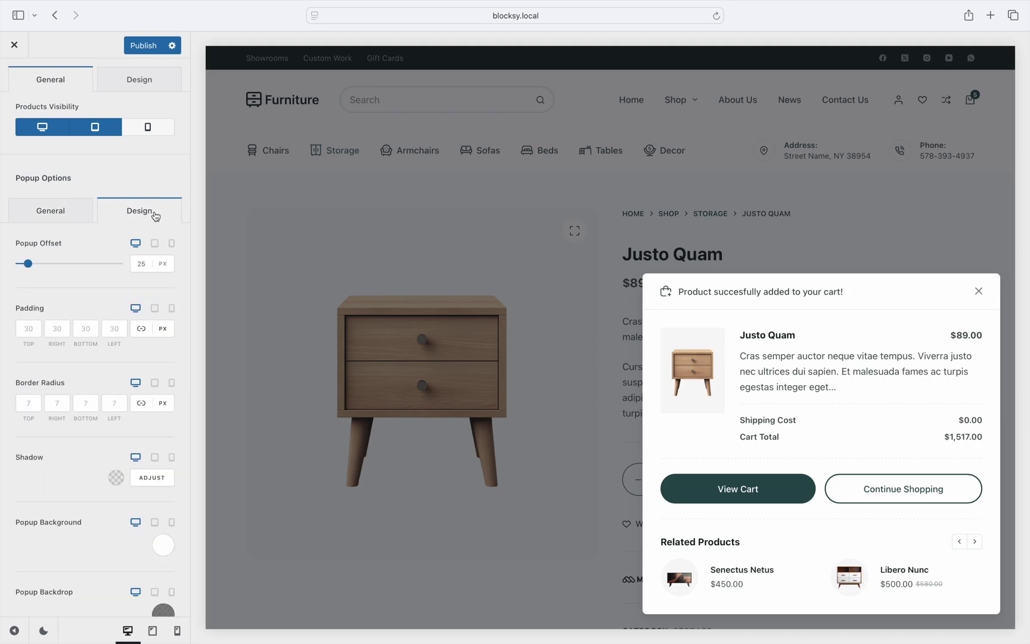
scroll(154, 218, "up", 5)
scroll(156, 216, "up", 6)
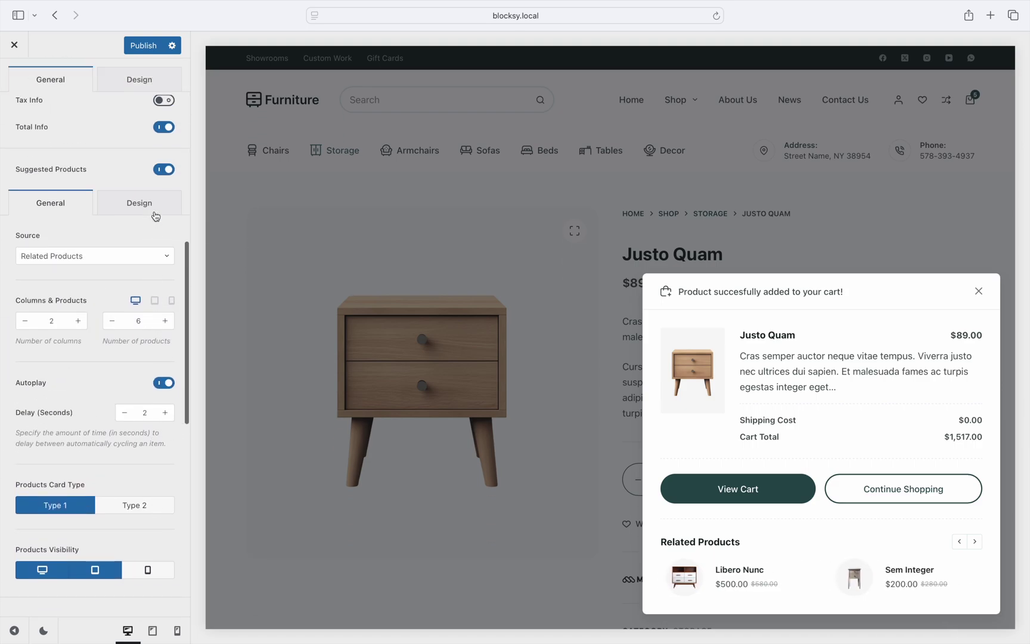
left_click(155, 216)
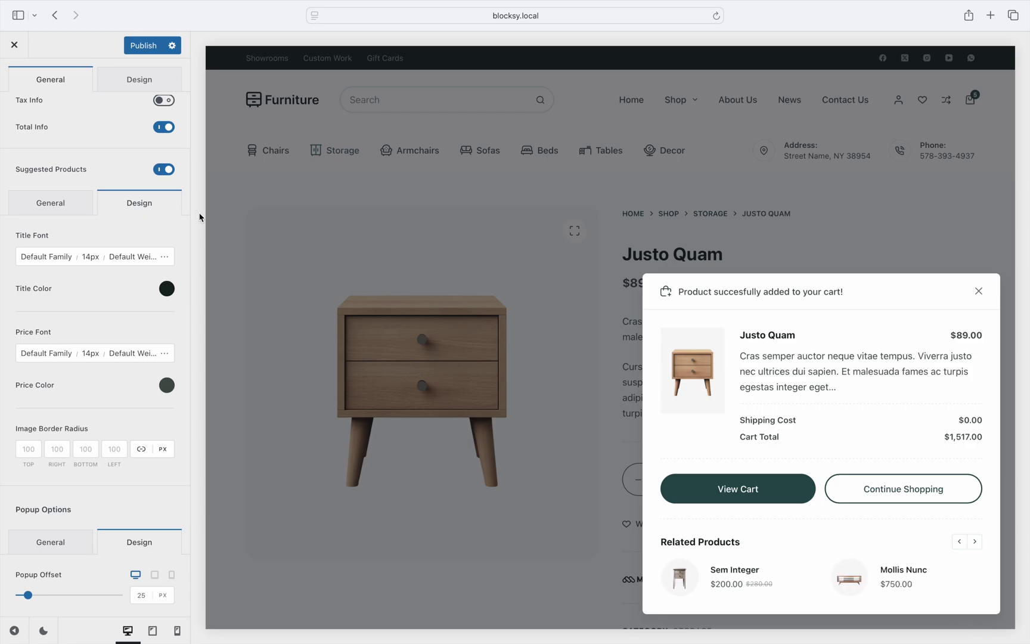
Close the cart popup and go to the Storage category page.
left_click(285, 256)
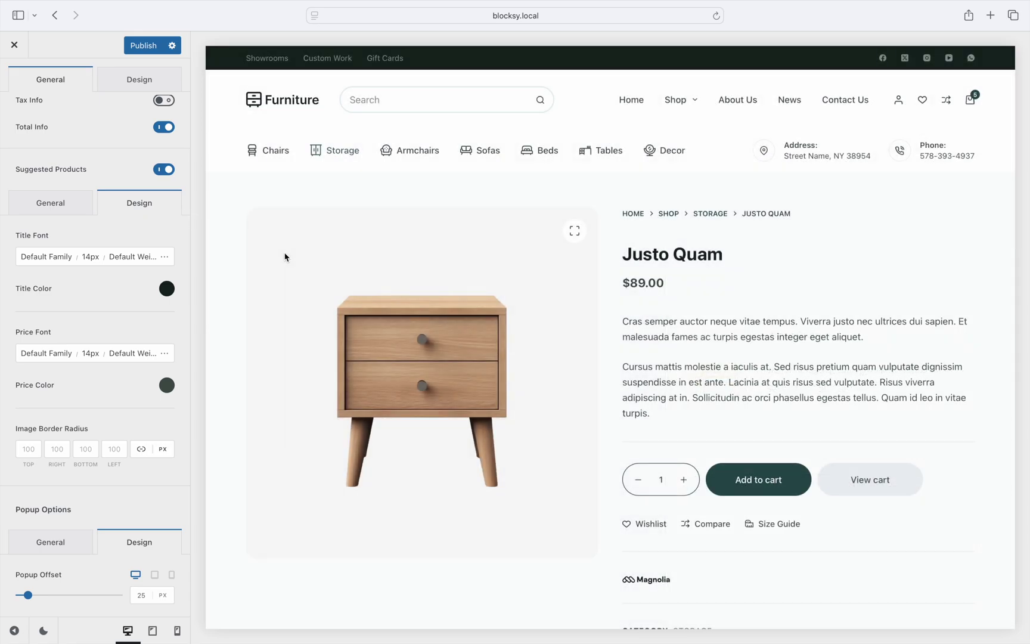
left_click(346, 159)
scroll(346, 158, "down", 6)
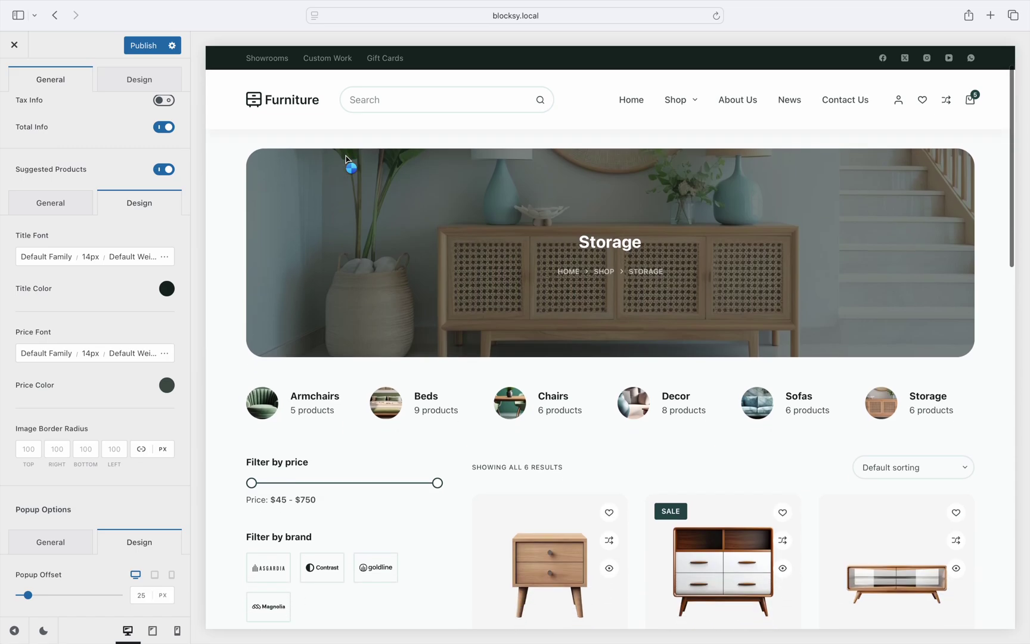
Add Justo Quam, Libero Nunc and Pharetra Nunc to the cart, dismissing each popup.
left_click(572, 419)
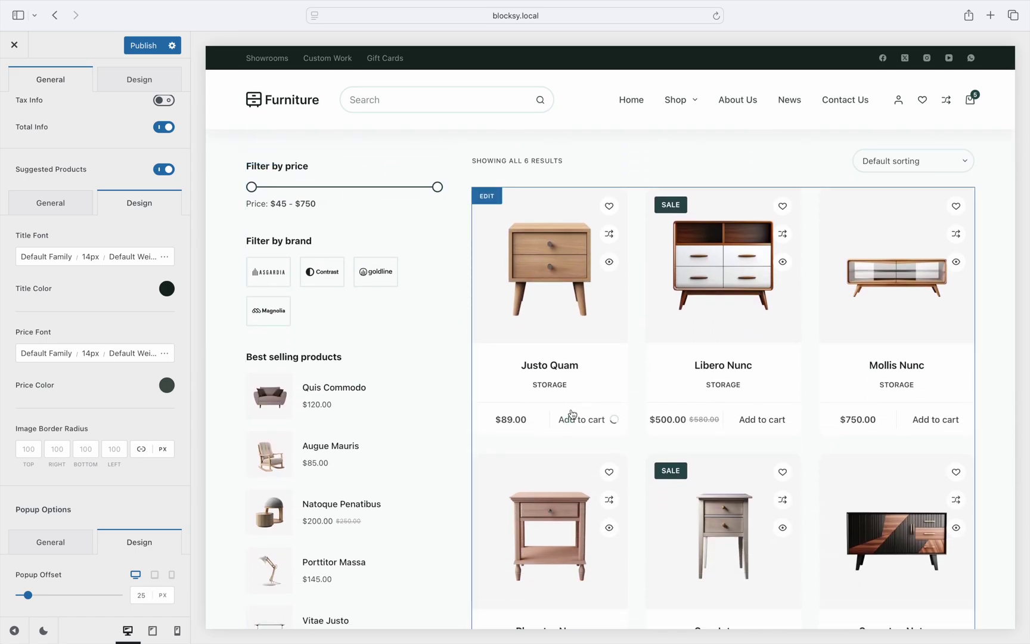
left_click(575, 417)
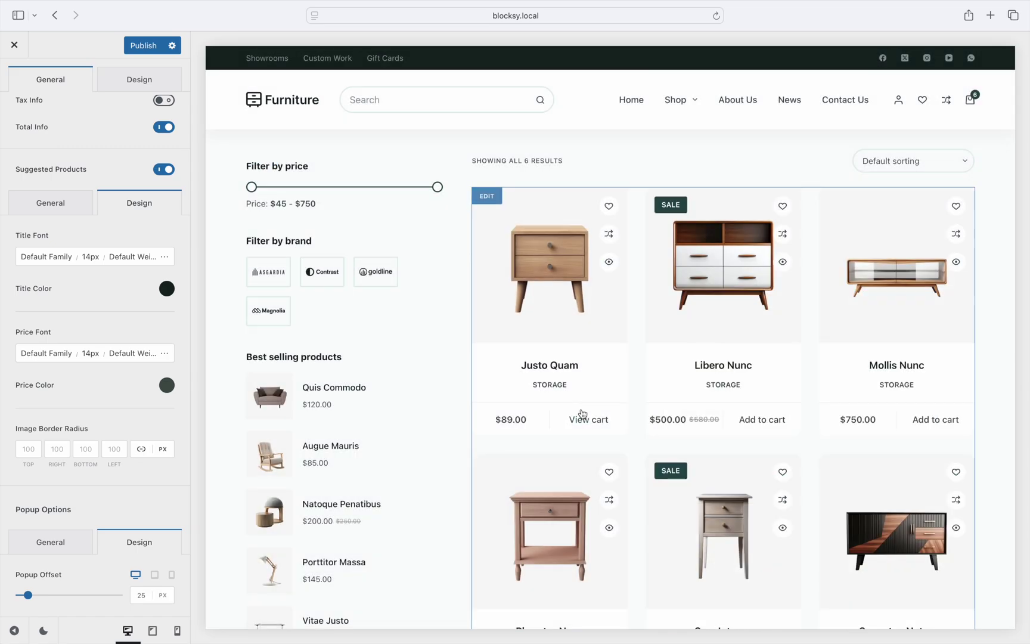
left_click(754, 427)
left_click(624, 464)
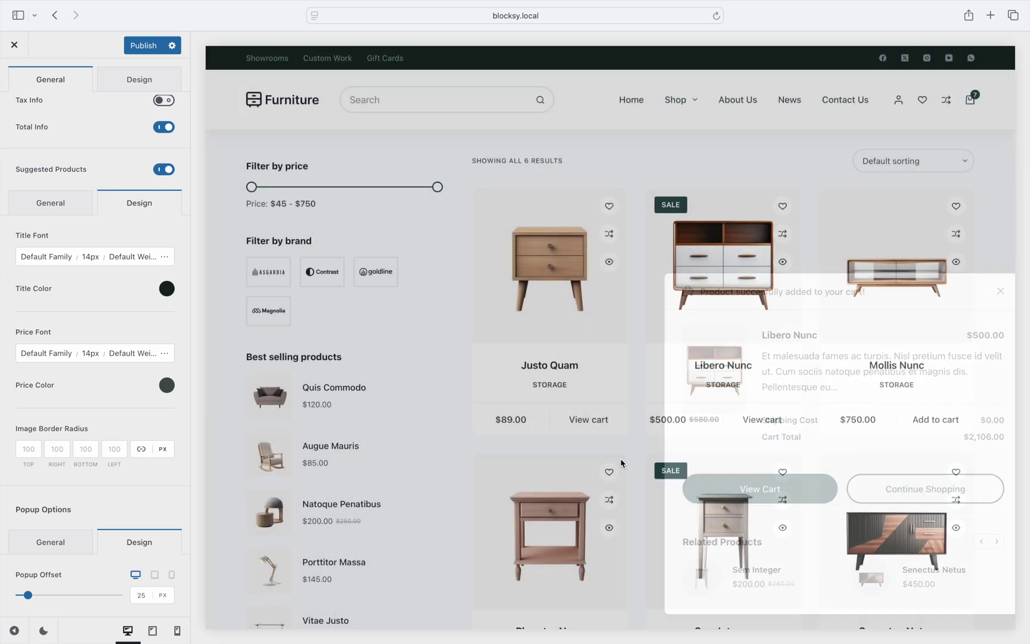
scroll(621, 463, "down", 2)
scroll(621, 463, "down", 1)
left_click(604, 559)
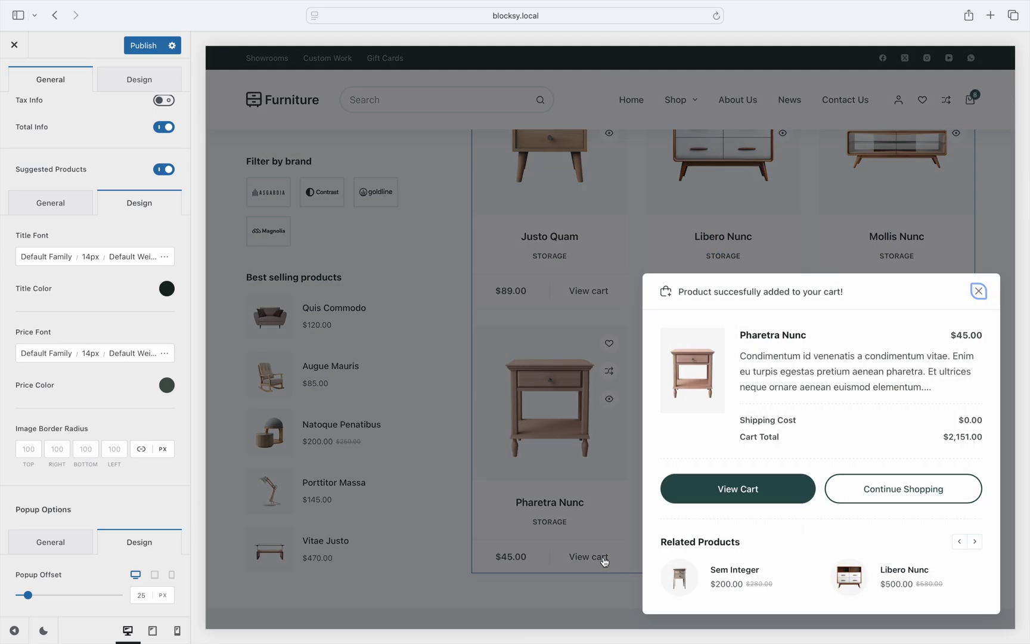
left_click(616, 506)
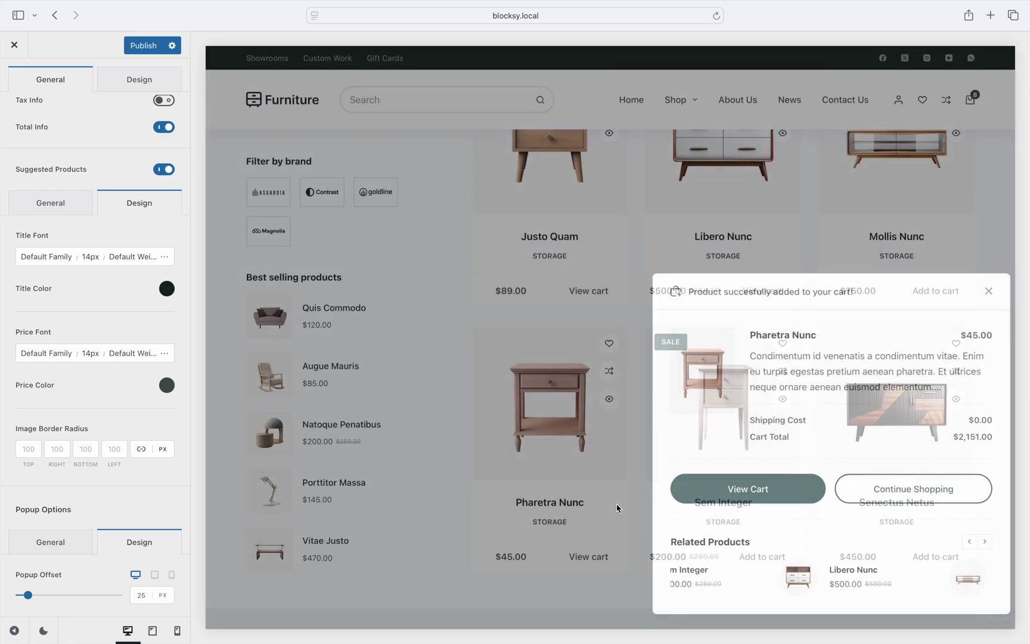